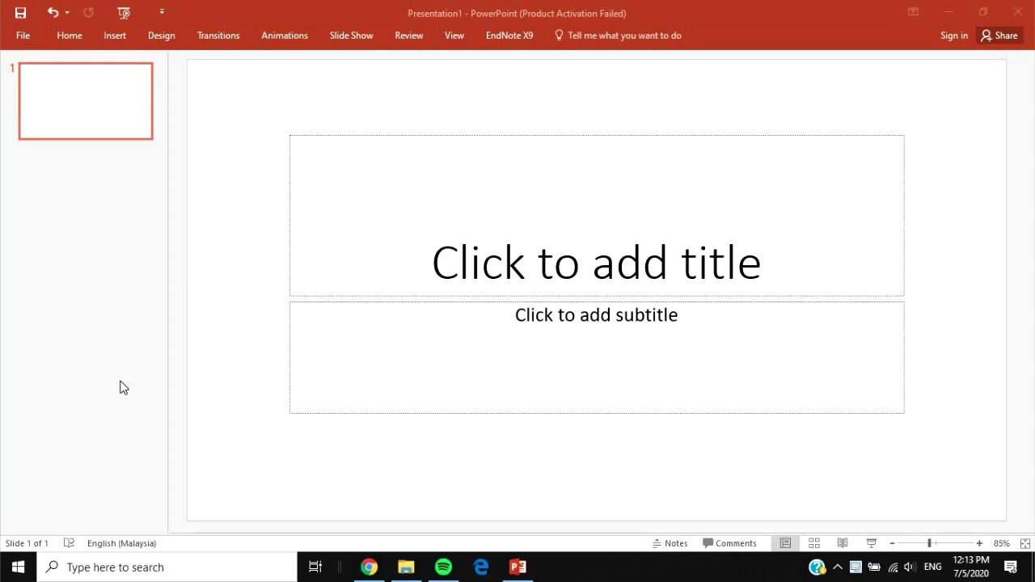
Step: Bring up the Insert ribbon commands for the blank title slide
{"action": "left_click", "coordinate": [115, 36]}
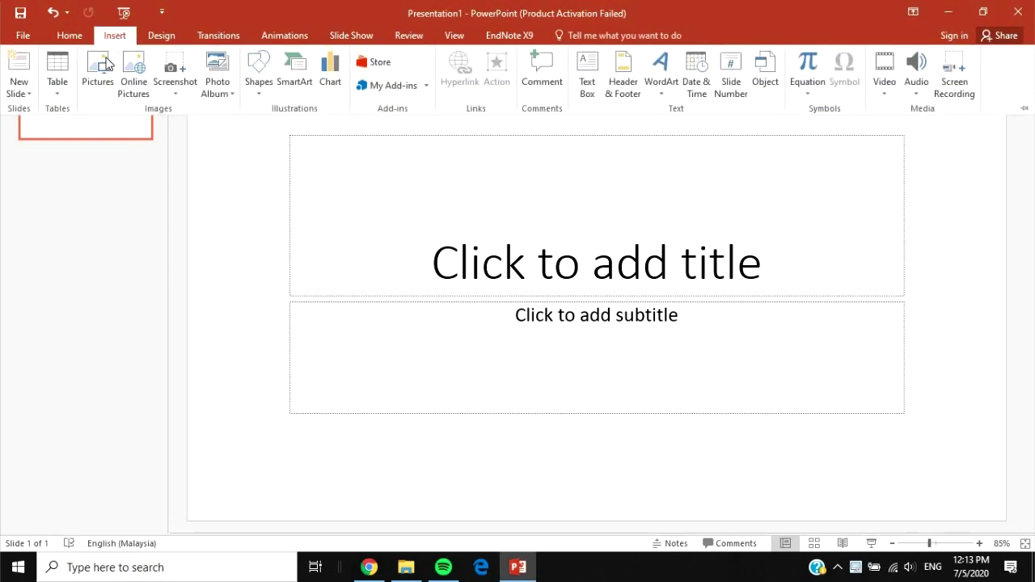
Step: Insert the cartoon man picture and mark its background, stretching the keep area over hair and shoes
{"action": "left_click", "coordinate": [103, 73]}
{"action": "double_click", "coordinate": [191, 124]}
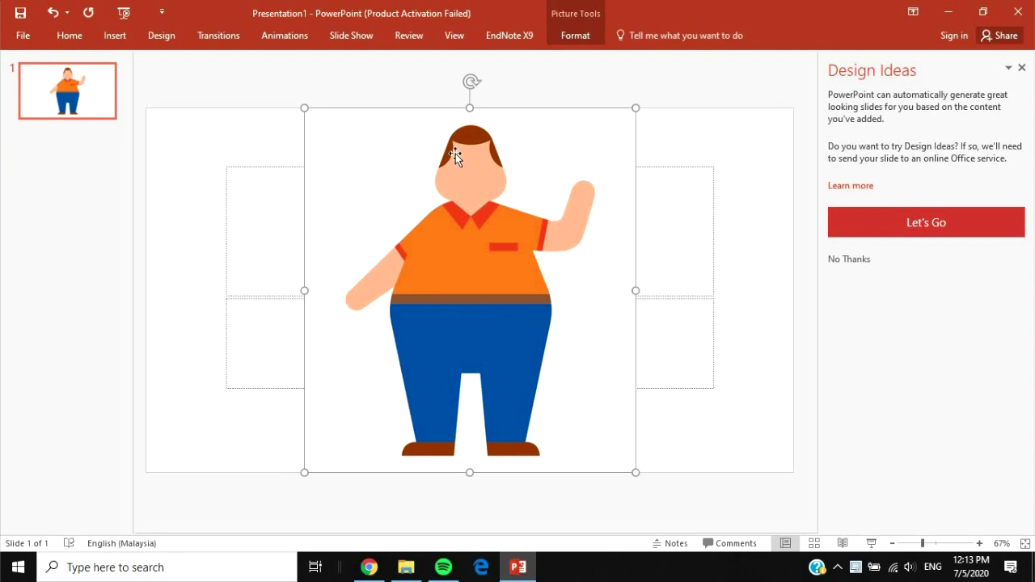
{"action": "left_click", "coordinate": [585, 43]}
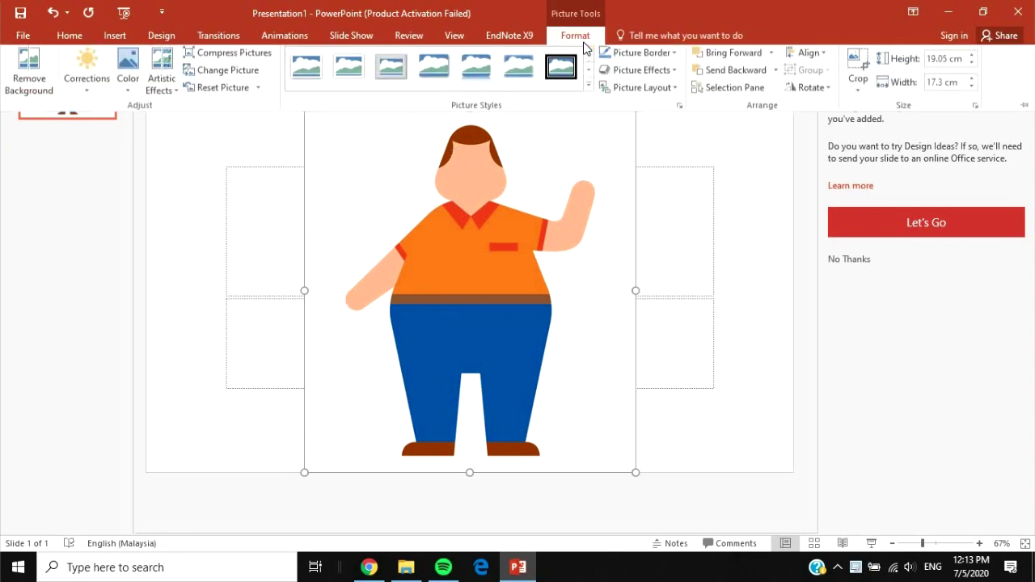
{"action": "left_click", "coordinate": [12, 94]}
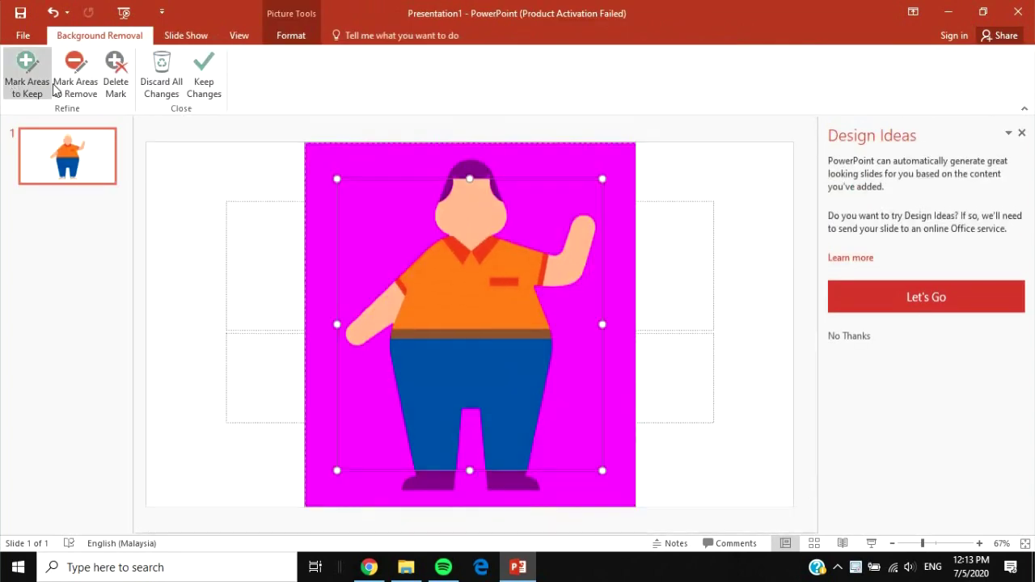
{"action": "left_click_drag", "start_coordinate": [597, 164], "coordinate": [604, 137]}
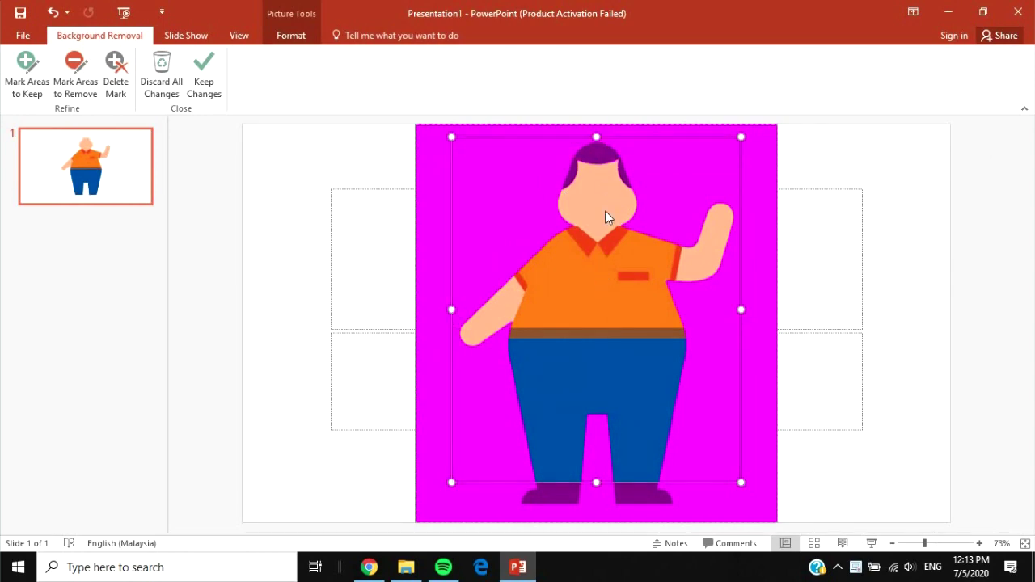
{"action": "left_click_drag", "start_coordinate": [597, 482], "coordinate": [605, 511]}
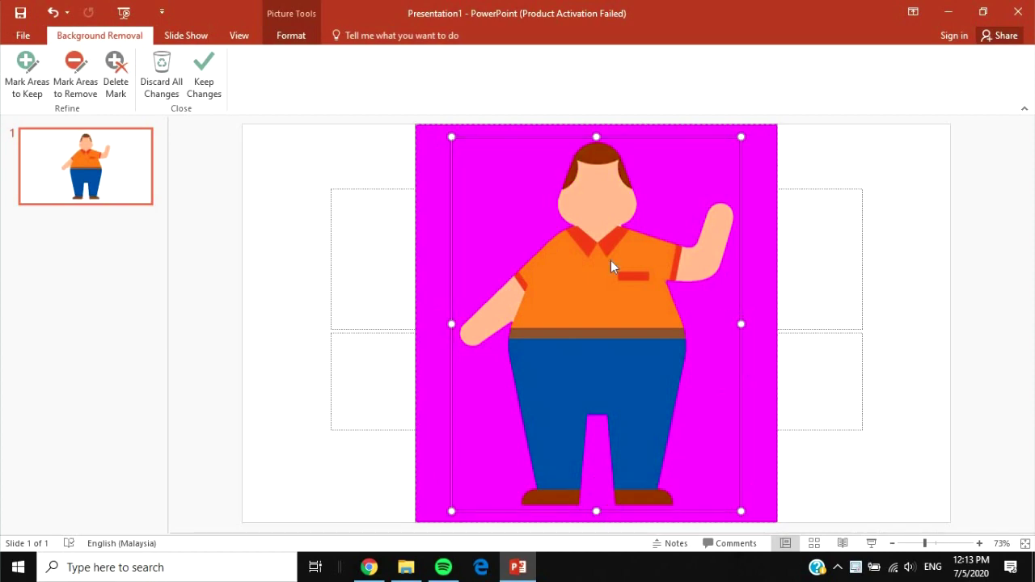
Step: Keep the background removal, try the cut-out man over the slide text, then delete him
{"action": "left_click", "coordinate": [220, 95]}
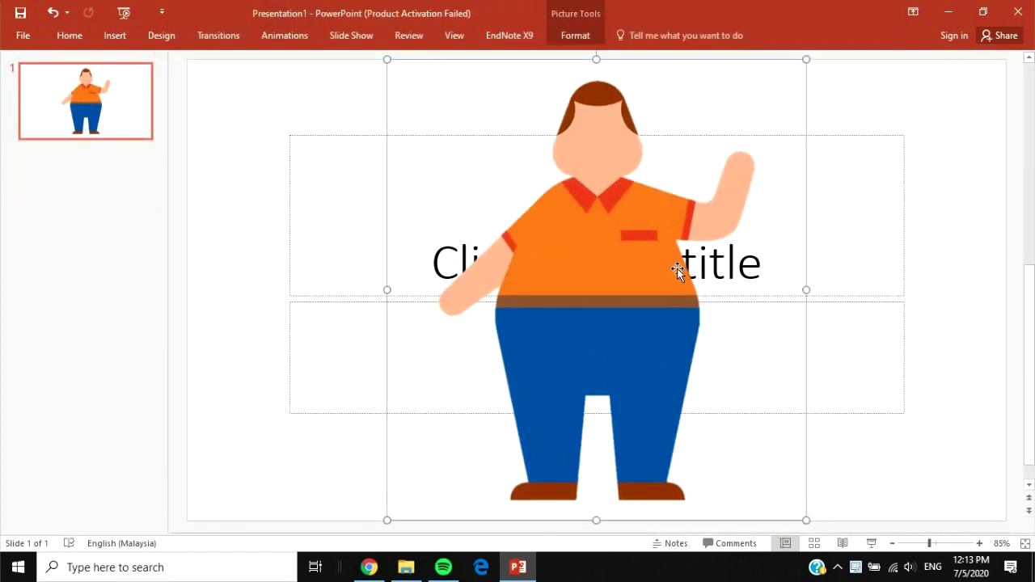
{"action": "left_click_drag", "start_coordinate": [640, 267], "coordinate": [506, 252]}
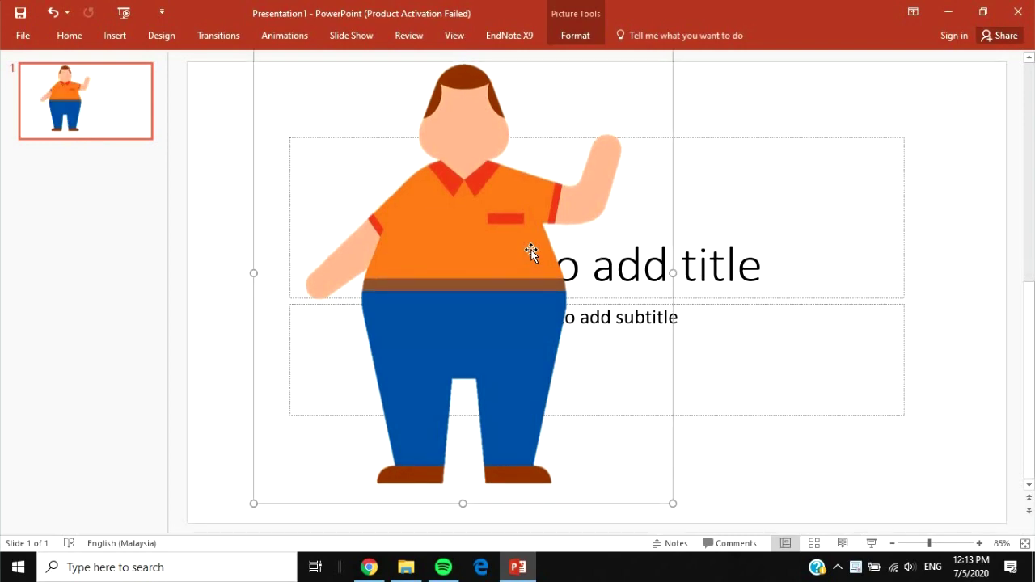
{"action": "left_click_drag", "start_coordinate": [547, 260], "coordinate": [504, 251]}
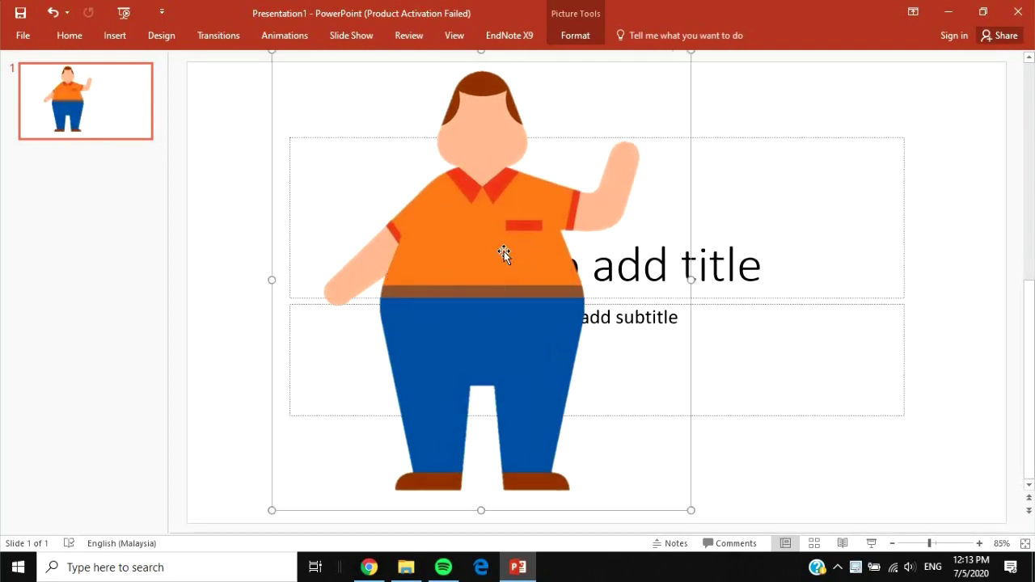
{"action": "key", "text": "Delete"}
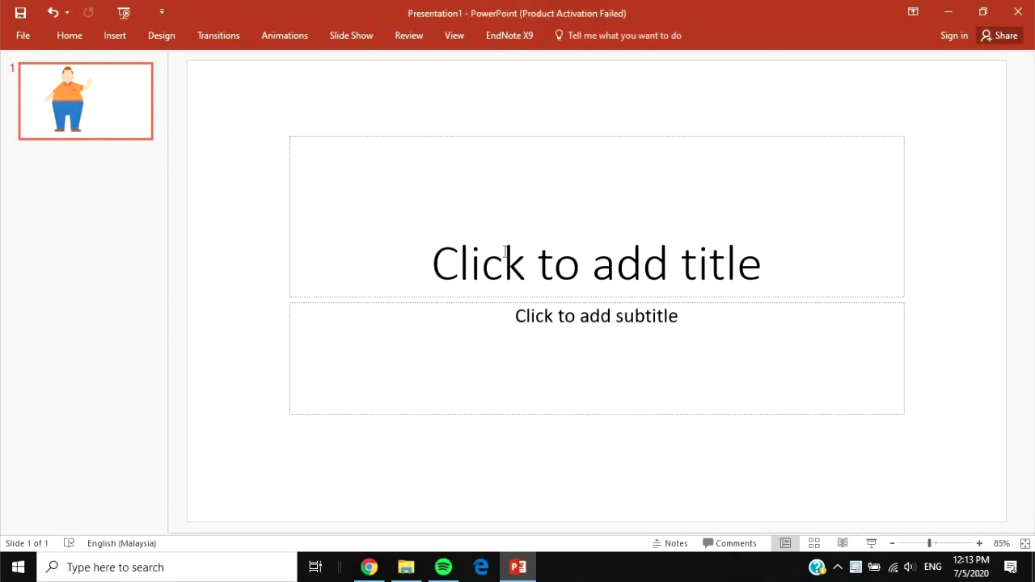
{"action": "left_click", "coordinate": [112, 37]}
Step: Insert the peace-sign photo and fit the Remove Background marquee around the hand holding the churro cup
{"action": "left_click", "coordinate": [97, 73]}
{"action": "double_click", "coordinate": [349, 119]}
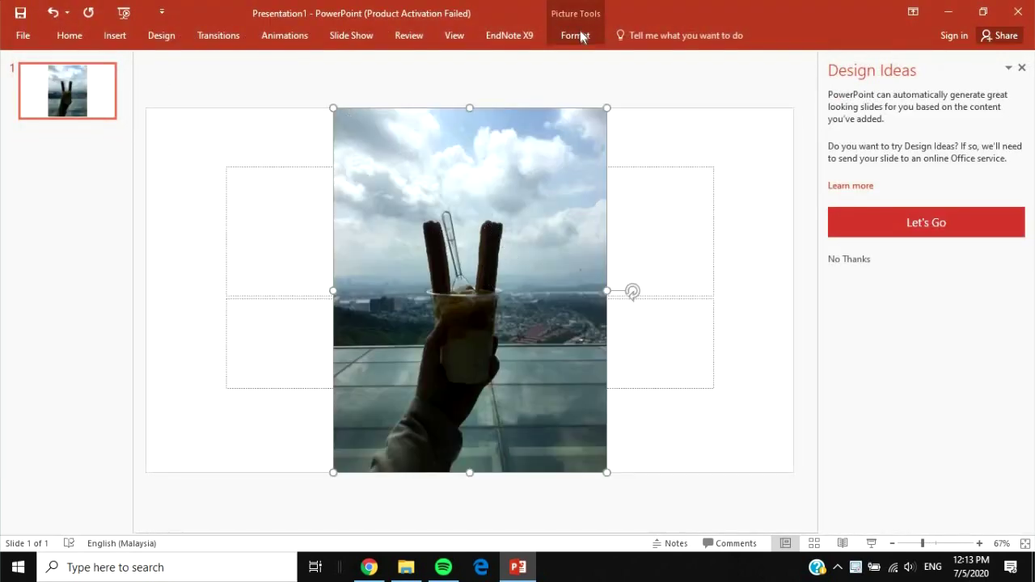
{"action": "left_click", "coordinate": [575, 35]}
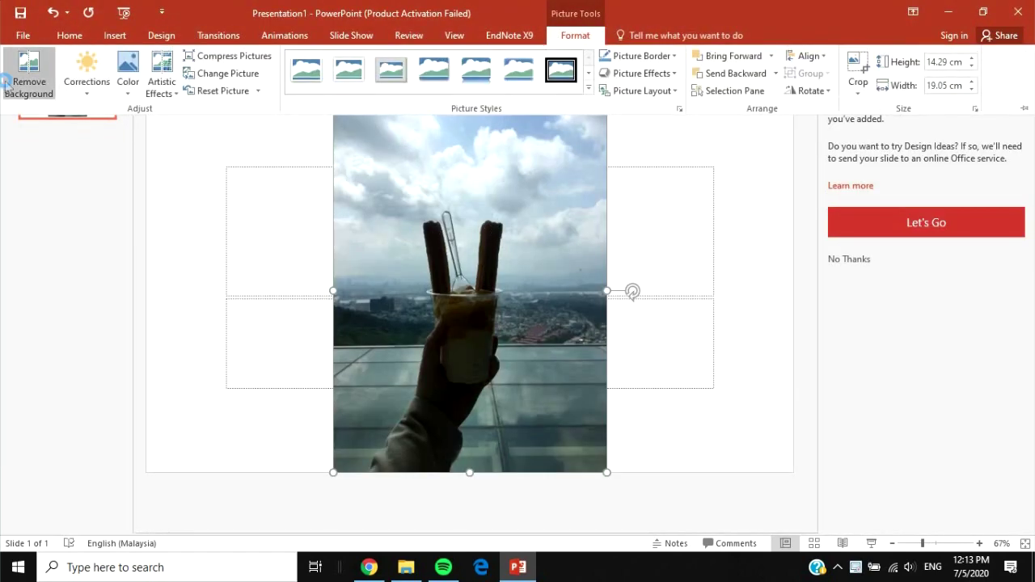
{"action": "left_click", "coordinate": [6, 84]}
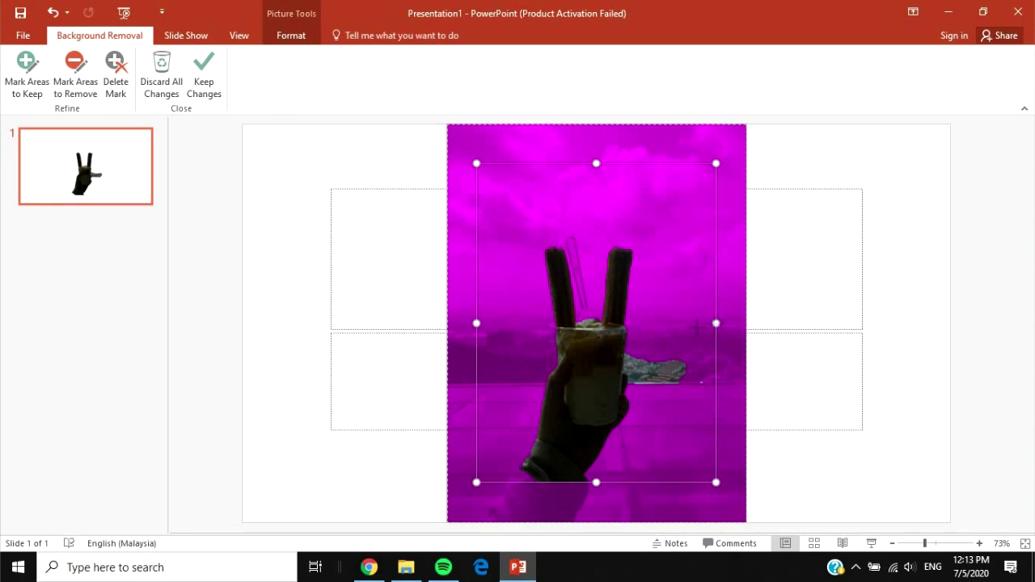
{"action": "left_click_drag", "start_coordinate": [716, 323], "coordinate": [633, 324]}
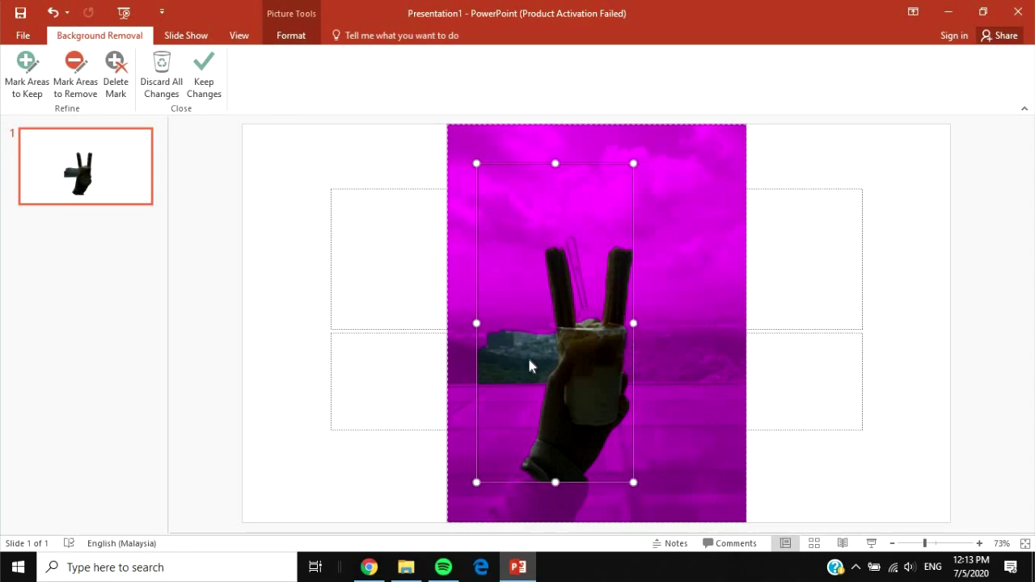
{"action": "left_click_drag", "start_coordinate": [476, 323], "coordinate": [543, 324]}
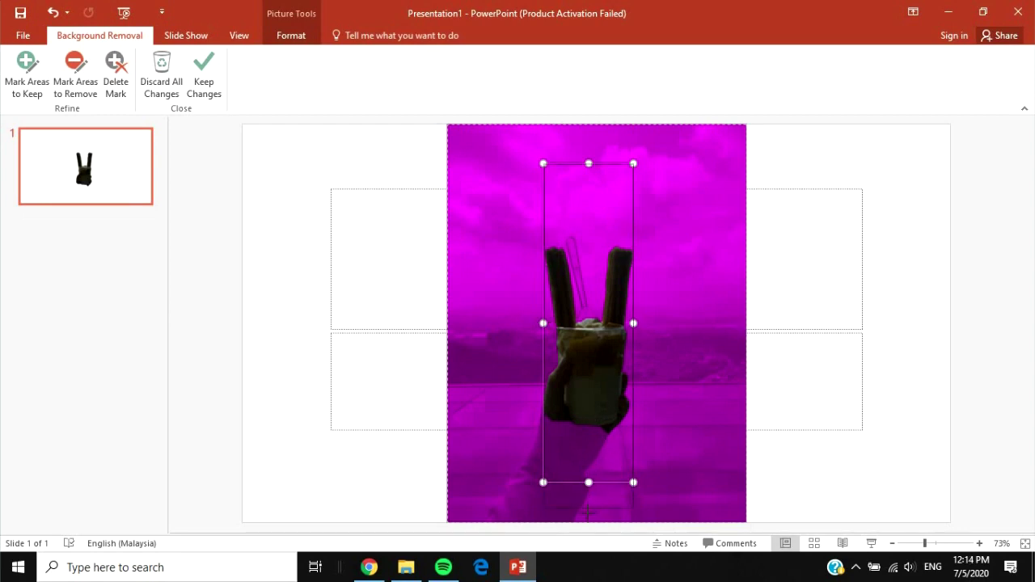
{"action": "left_click_drag", "start_coordinate": [587, 524], "coordinate": [587, 522]}
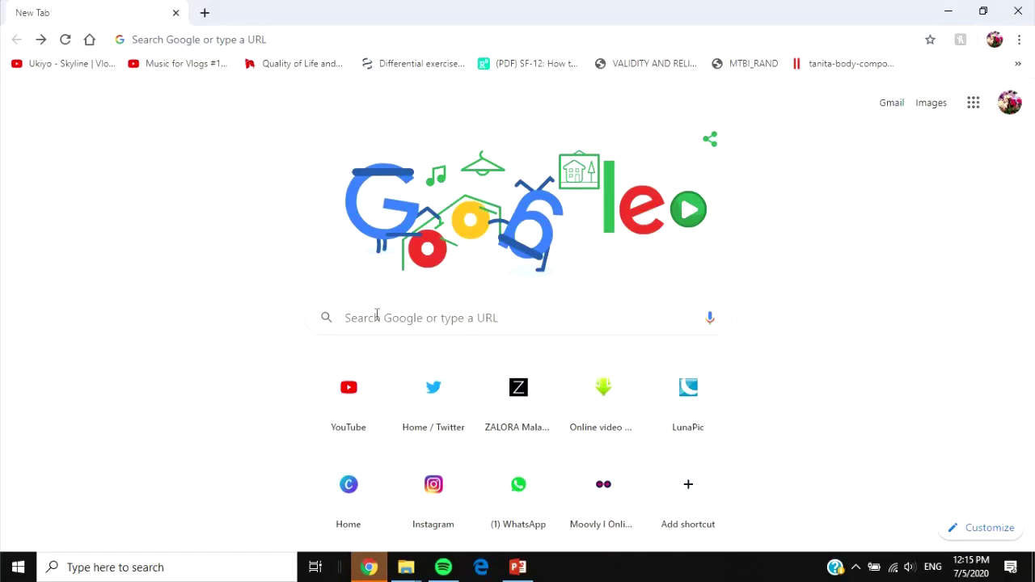
Step: Search Google for 'remove background' and open the remove.bg site
{"action": "left_click", "coordinate": [381, 316]}
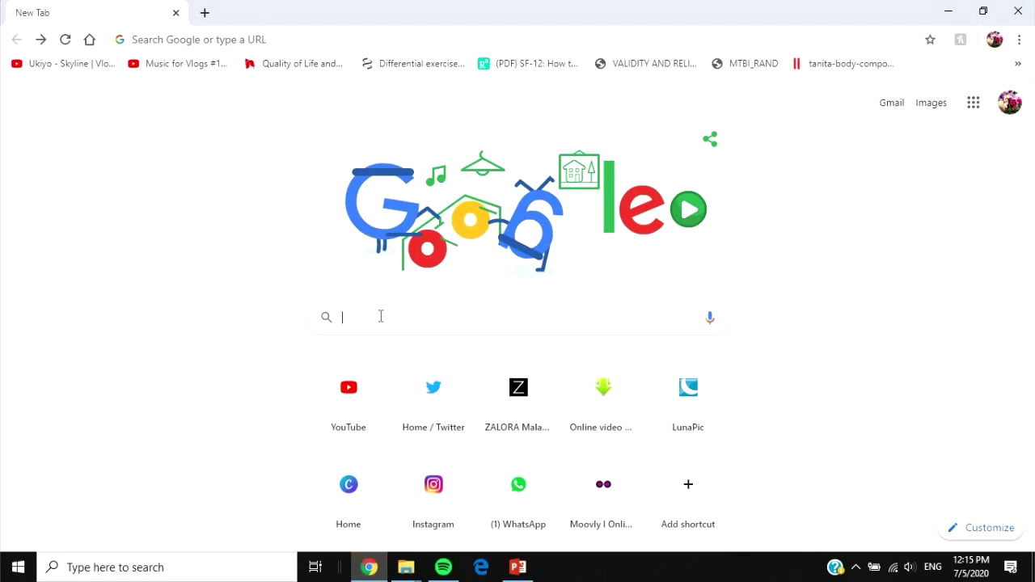
{"action": "type", "text": "remove bac"}
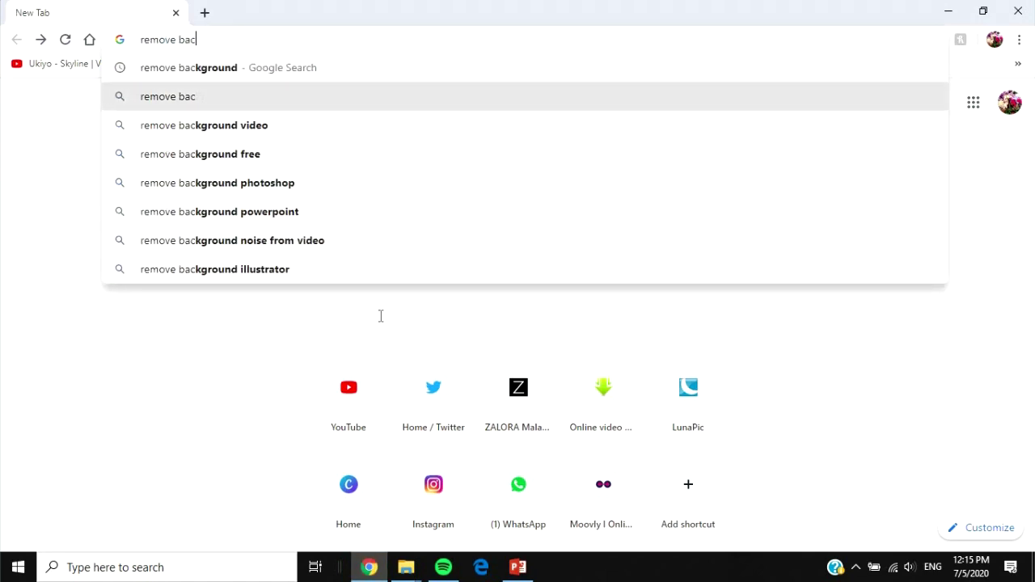
{"action": "key", "text": "Up"}
{"action": "key", "text": "Return"}
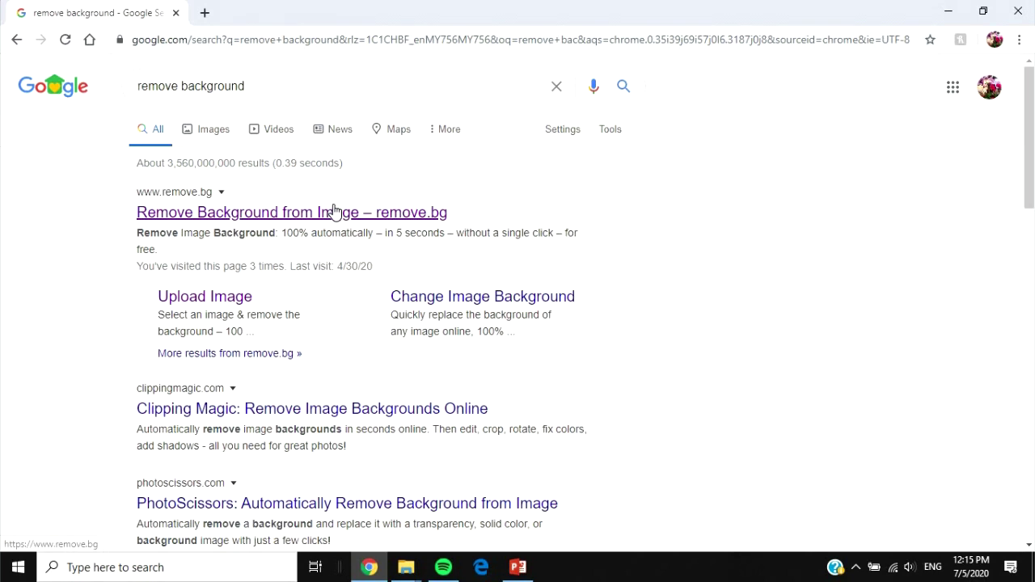
{"action": "left_click", "coordinate": [334, 210]}
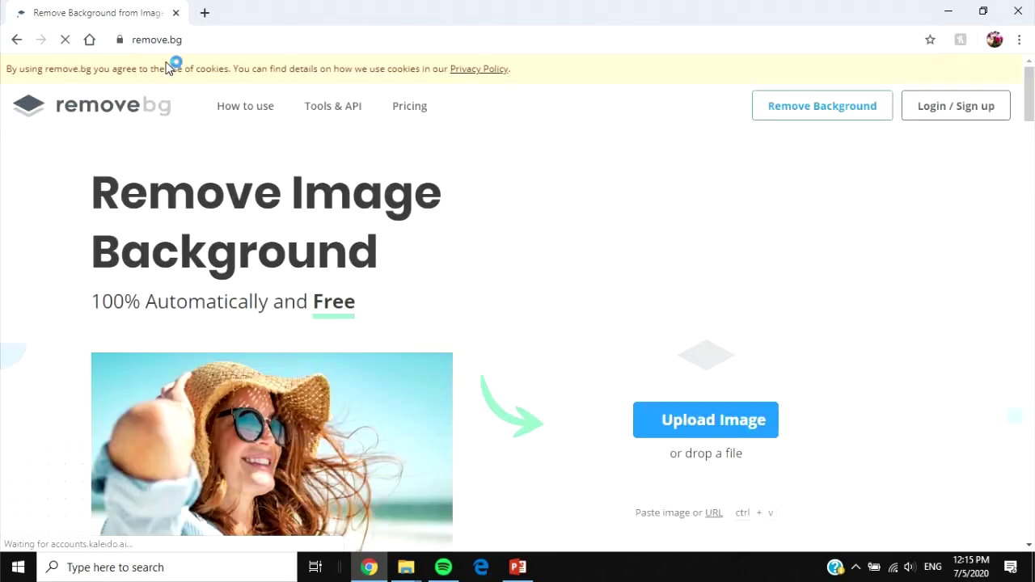
Step: Upload AWLC3617.JPG to remove.bg, then open Erase/Restore editing for the crosswalk cut-out
{"action": "left_click", "coordinate": [663, 414]}
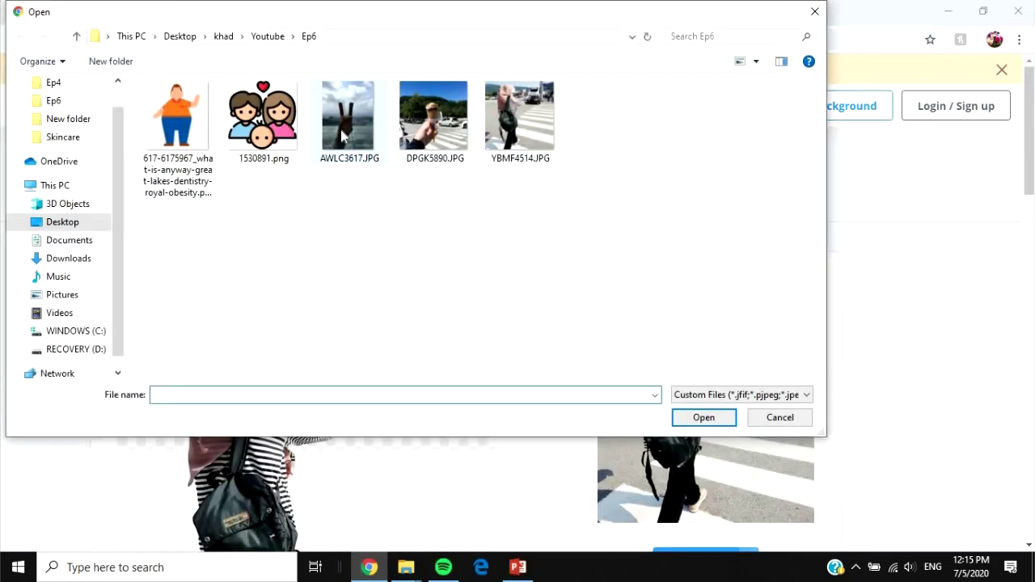
{"action": "double_click", "coordinate": [345, 136]}
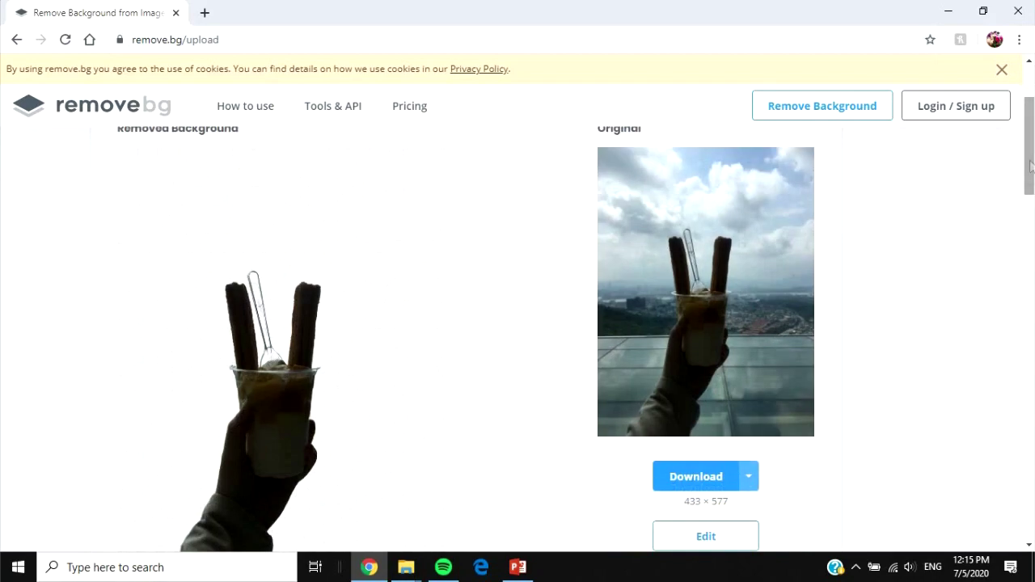
{"action": "scroll", "coordinate": [577, 258], "scroll_direction": "down", "scroll_amount": 6}
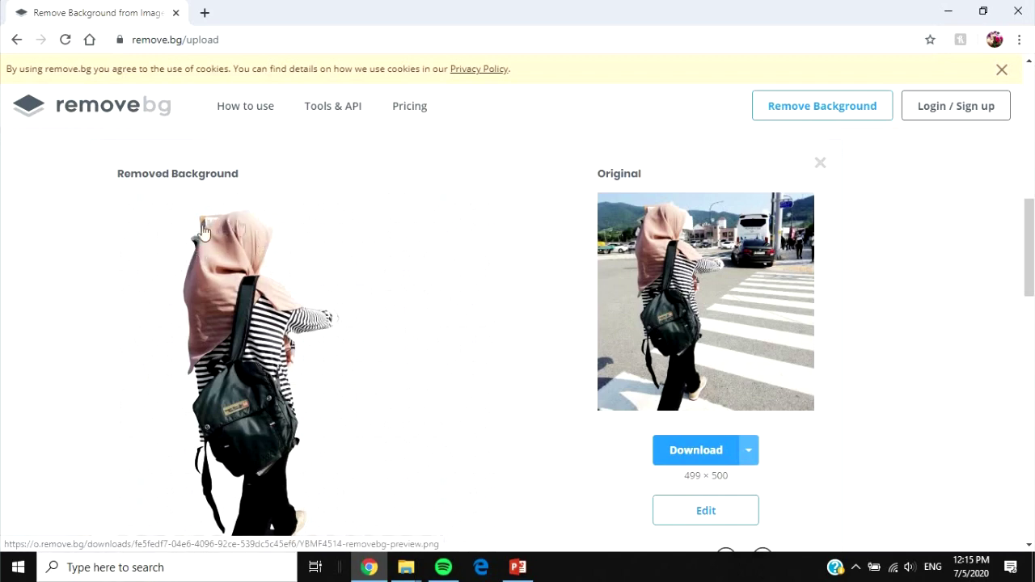
{"action": "scroll", "coordinate": [782, 215], "scroll_direction": "down", "scroll_amount": 2}
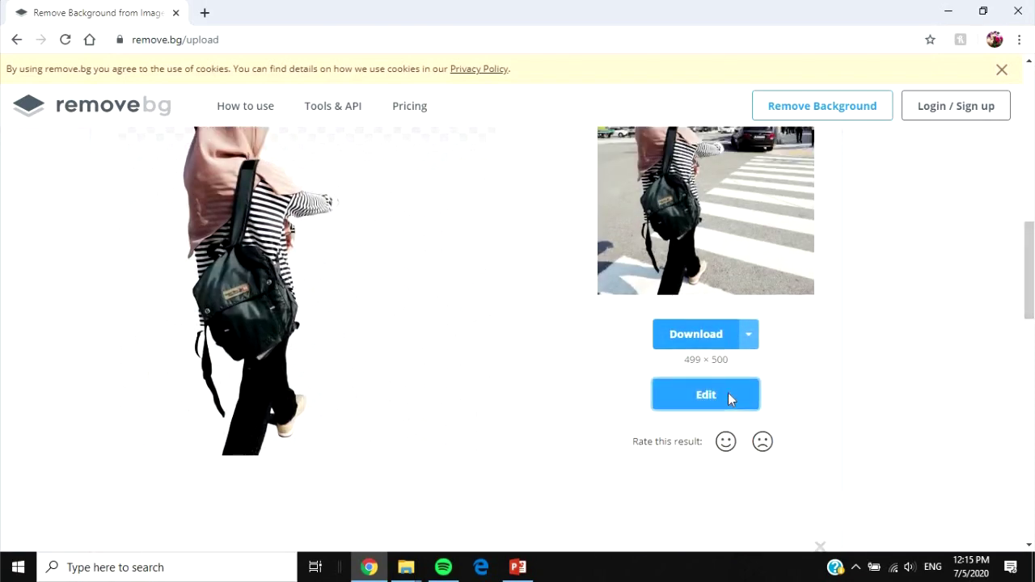
{"action": "left_click", "coordinate": [730, 399]}
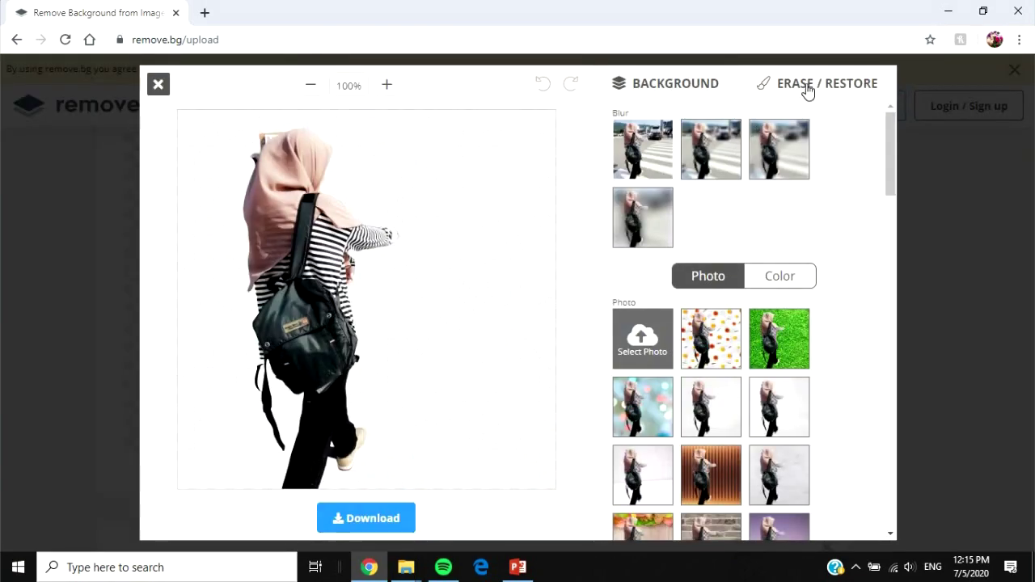
{"action": "left_click", "coordinate": [814, 89]}
Step: Enlarge the erase brush, then close the editor back to the results
{"action": "mouse_move", "coordinate": [683, 176]}
{"action": "left_mouse_down"}
{"action": "mouse_move", "coordinate": [727, 170]}
{"action": "mouse_move", "coordinate": [671, 176]}
{"action": "left_mouse_up"}
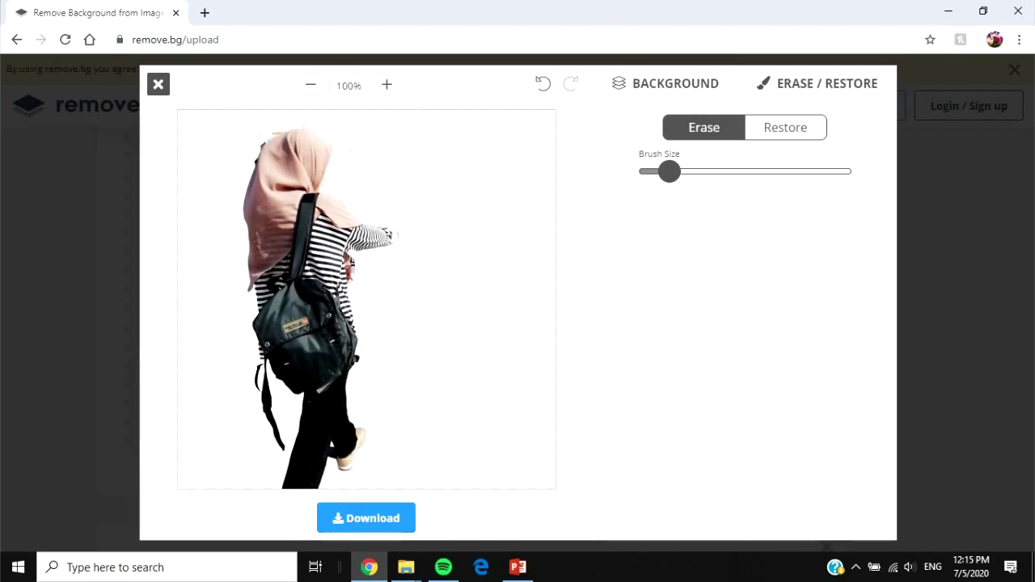
{"action": "left_click", "coordinate": [159, 74]}
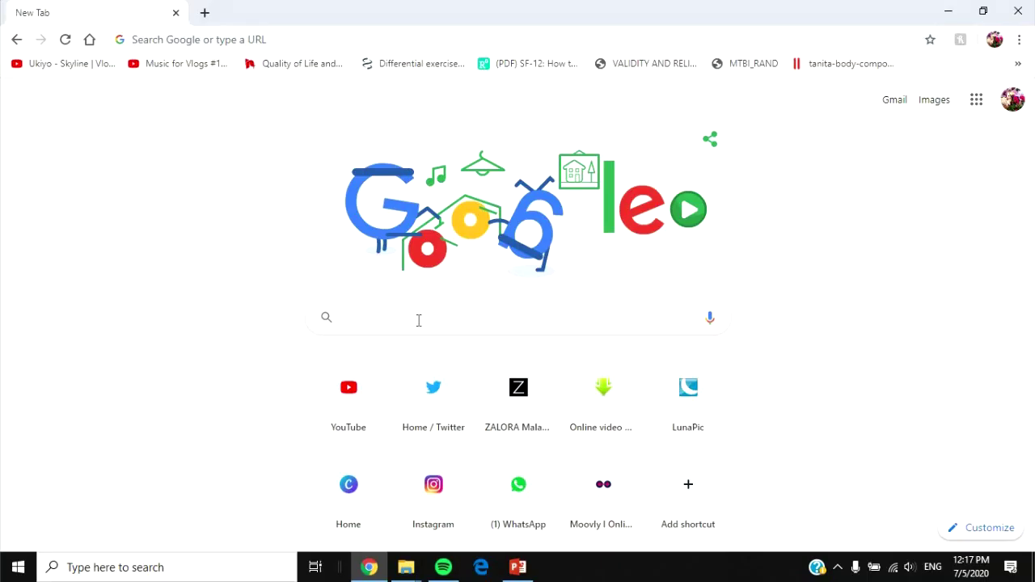
Step: Search for 'lunapic' and open the LunaPic Free Online Photo Editor
{"action": "type", "text": "l"}
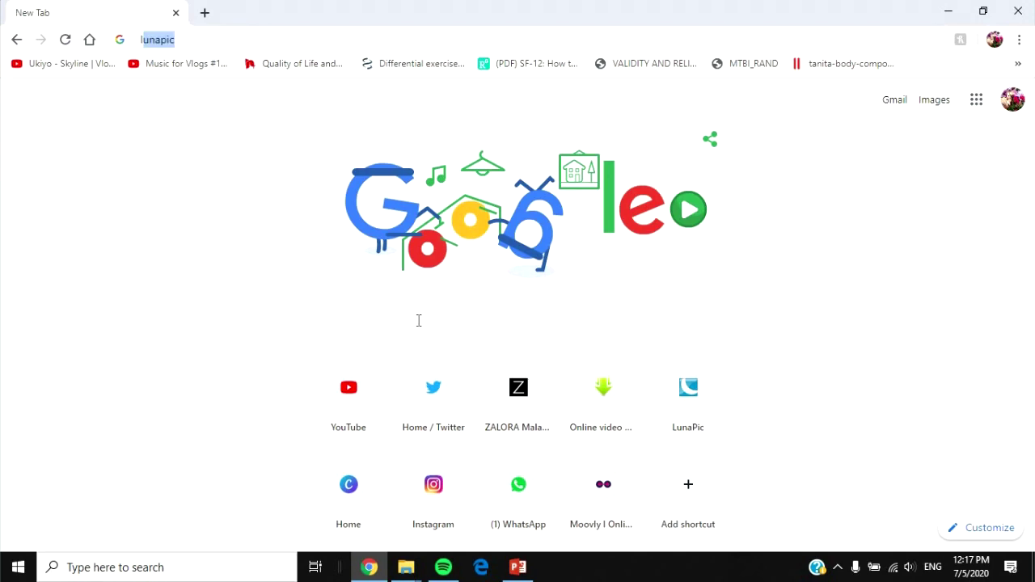
{"action": "type", "text": "unapic"}
{"action": "key", "text": "Return"}
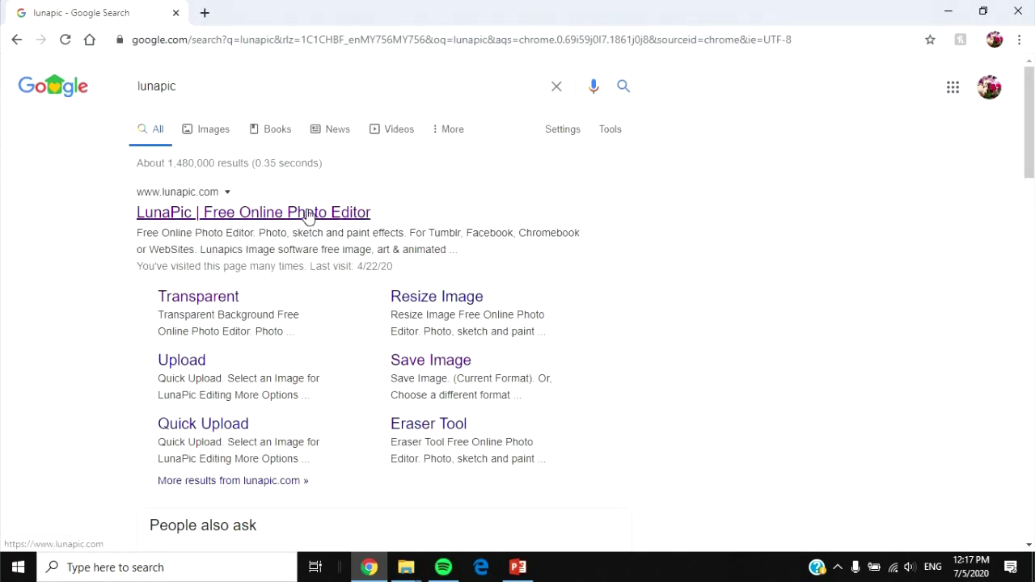
{"action": "left_click", "coordinate": [308, 215]}
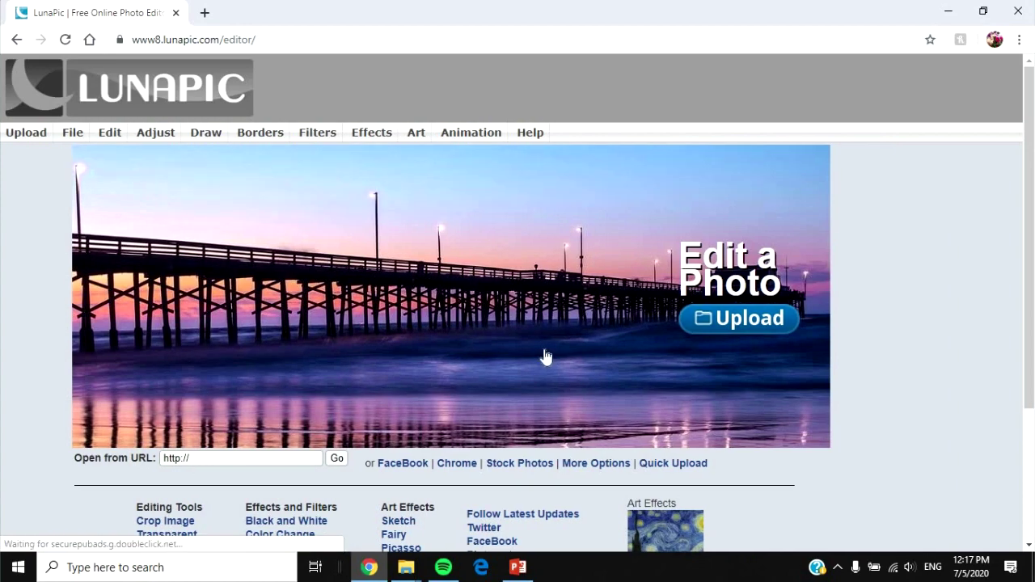
Step: Upload the churro cup photo to LunaPic and open Edit > Transparent Background
{"action": "left_click", "coordinate": [751, 317]}
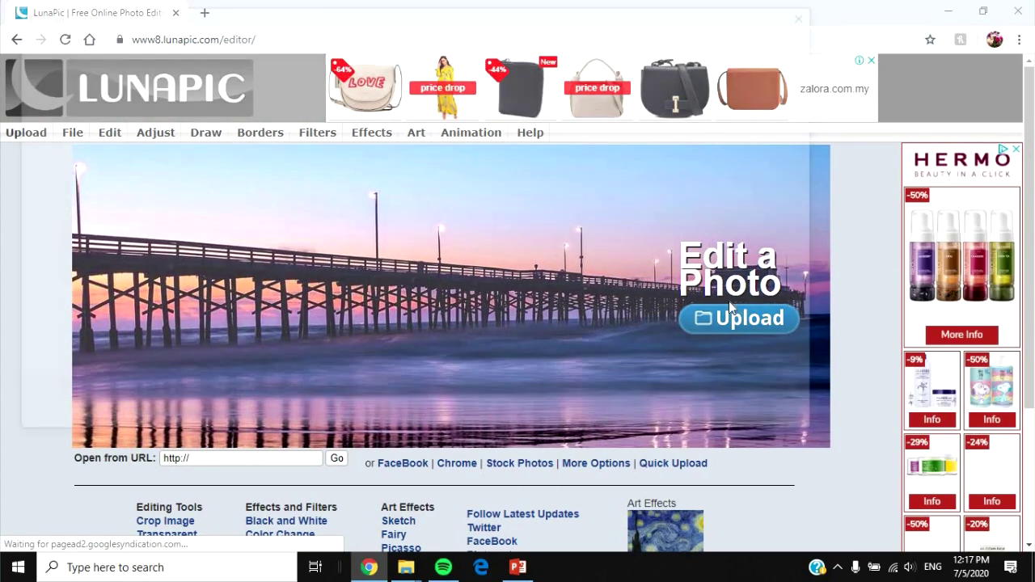
{"action": "double_click", "coordinate": [353, 166]}
{"action": "left_click", "coordinate": [360, 132]}
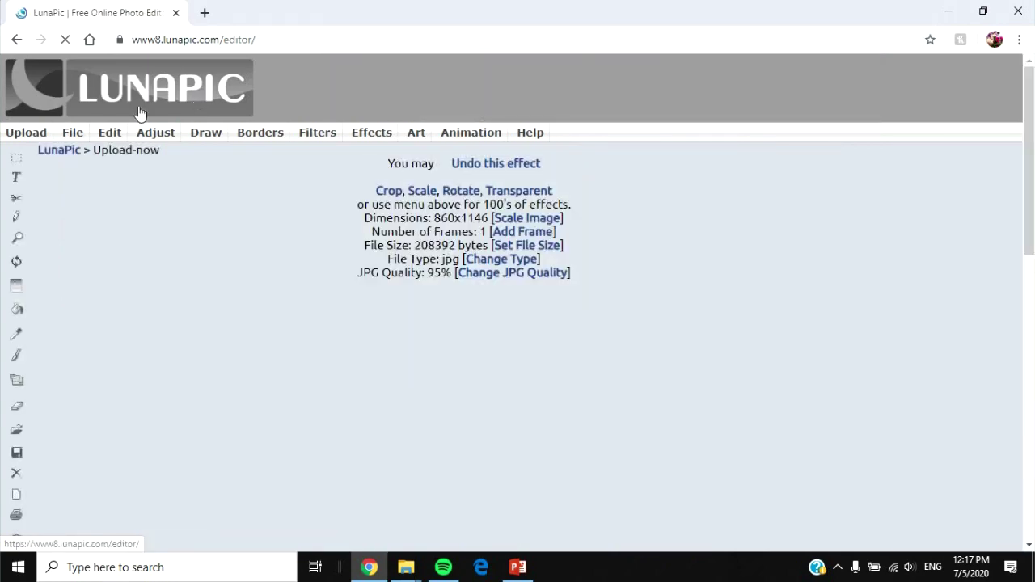
{"action": "mouse_move", "coordinate": [82, 140]}
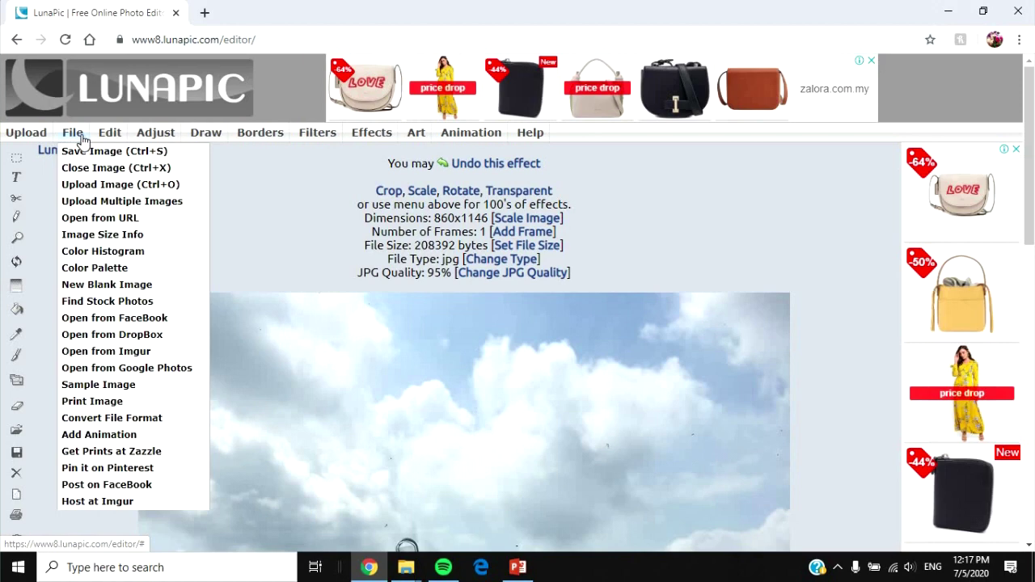
{"action": "mouse_move", "coordinate": [155, 133]}
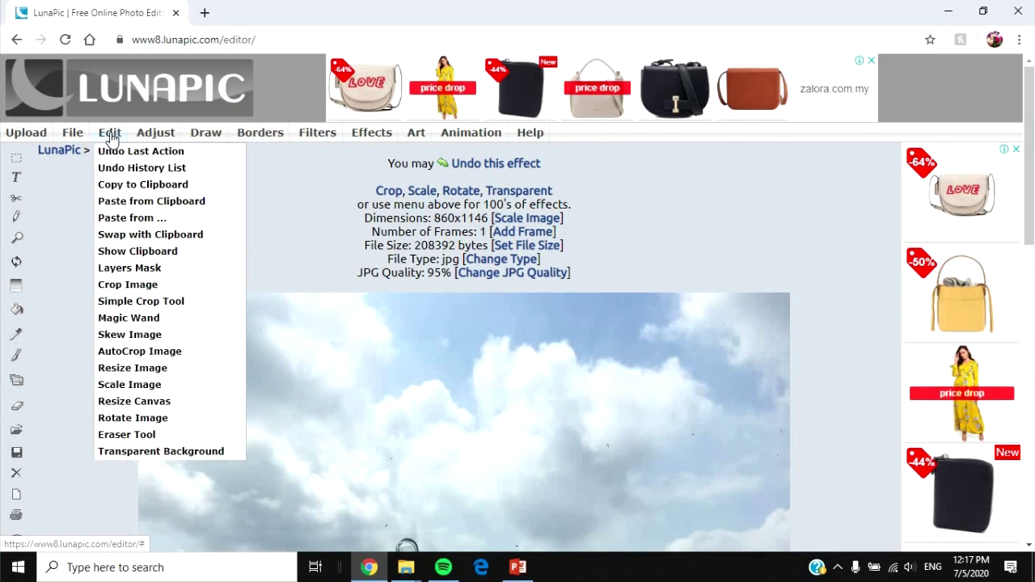
{"action": "left_click", "coordinate": [188, 452]}
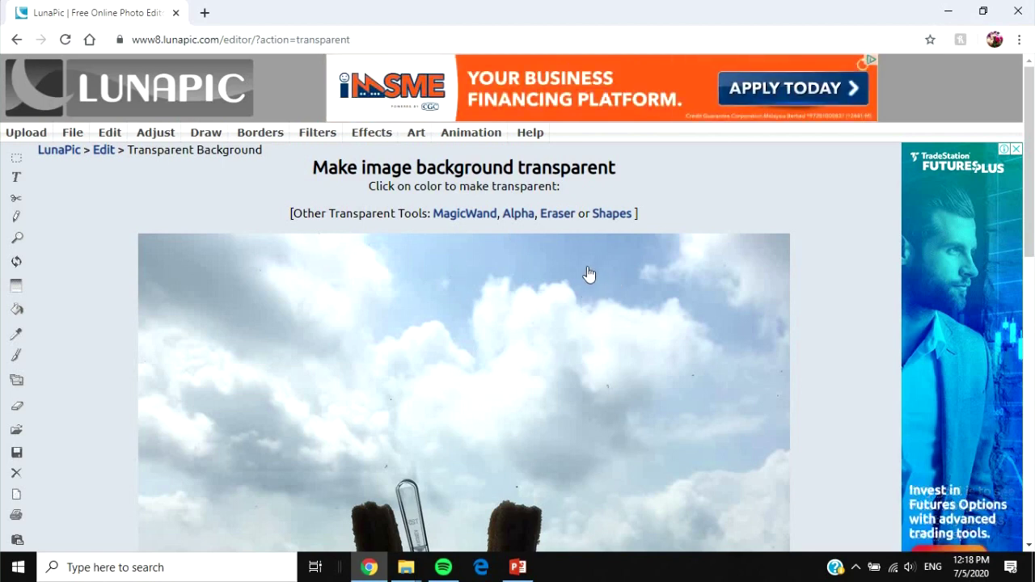
Step: Make two sky areas transparent with threshold 8 applied, then review the result
{"action": "left_click", "coordinate": [524, 252]}
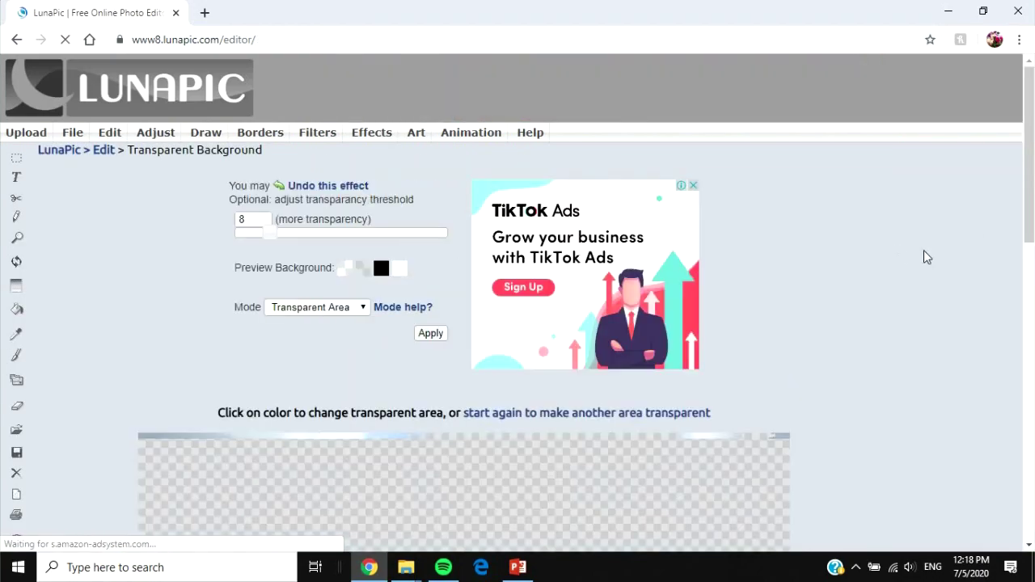
{"action": "scroll", "coordinate": [926, 257], "scroll_direction": "down", "scroll_amount": 5}
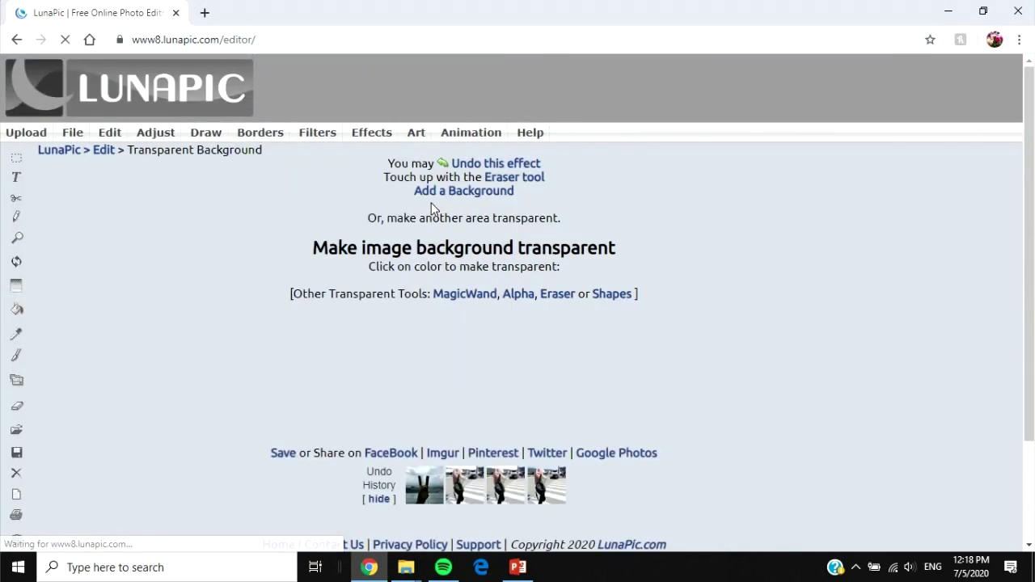
{"action": "left_click", "coordinate": [400, 407]}
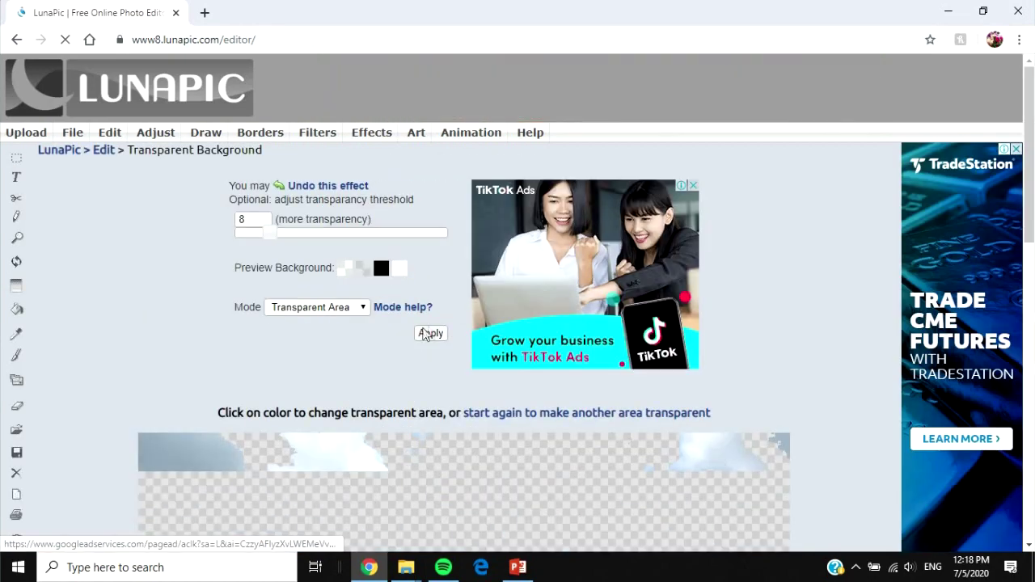
{"action": "left_click", "coordinate": [427, 335]}
{"action": "scroll", "coordinate": [358, 469], "scroll_direction": "down", "scroll_amount": 6}
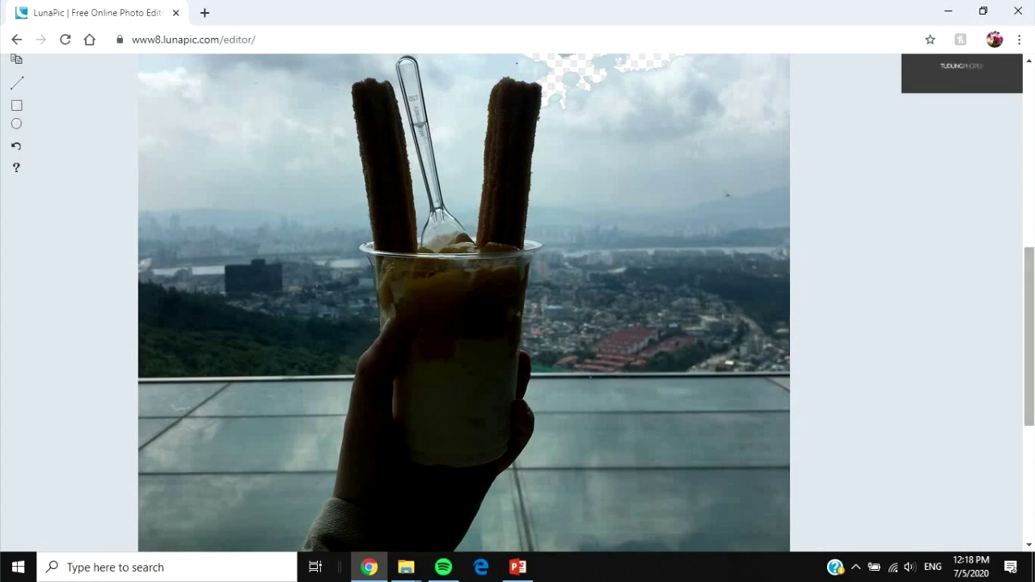
{"action": "scroll", "coordinate": [401, 238], "scroll_direction": "up", "scroll_amount": 4}
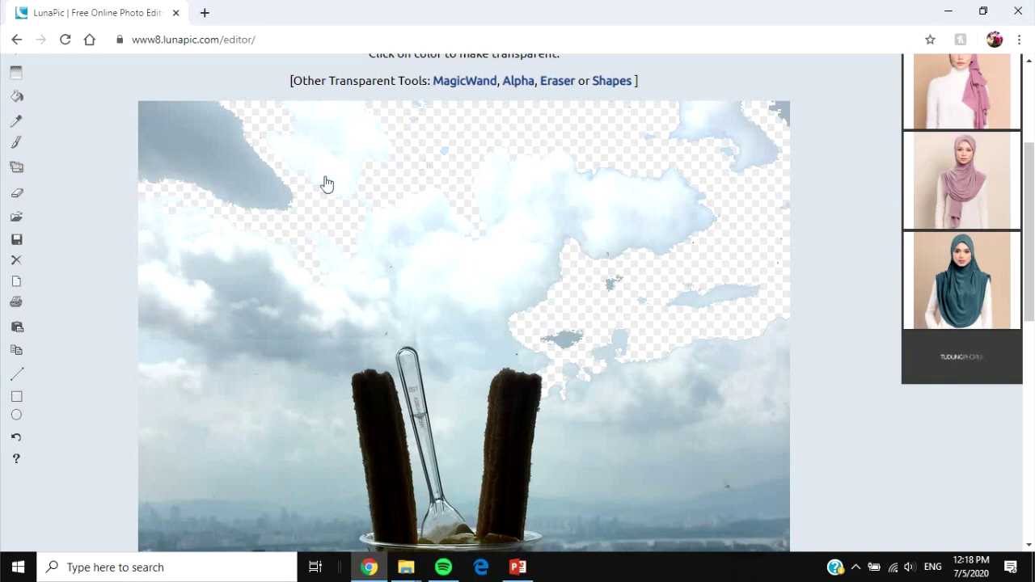
{"action": "scroll", "coordinate": [1030, 142], "scroll_direction": "up", "scroll_amount": 2}
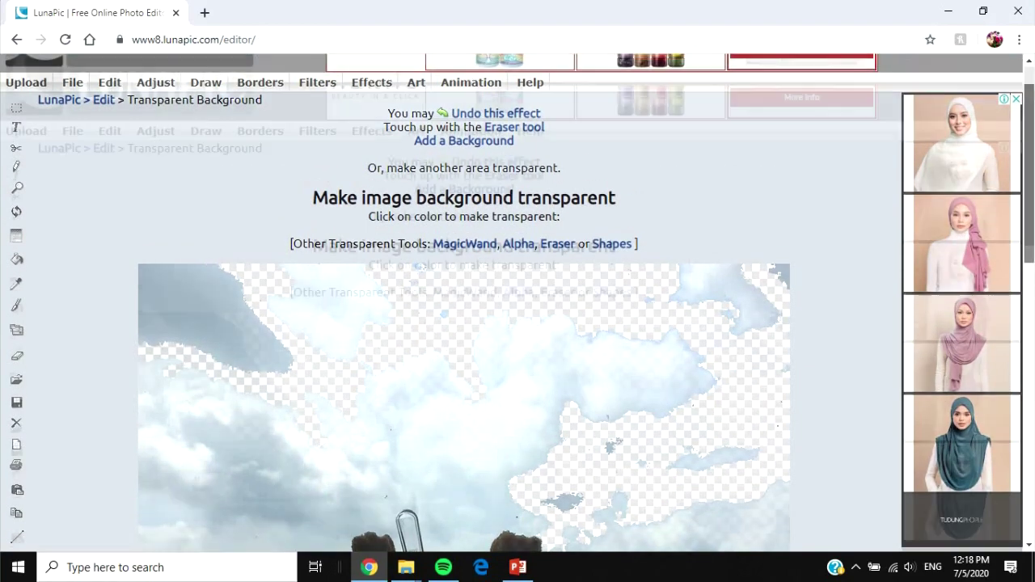
{"action": "scroll", "coordinate": [672, 235], "scroll_direction": "up", "scroll_amount": 1}
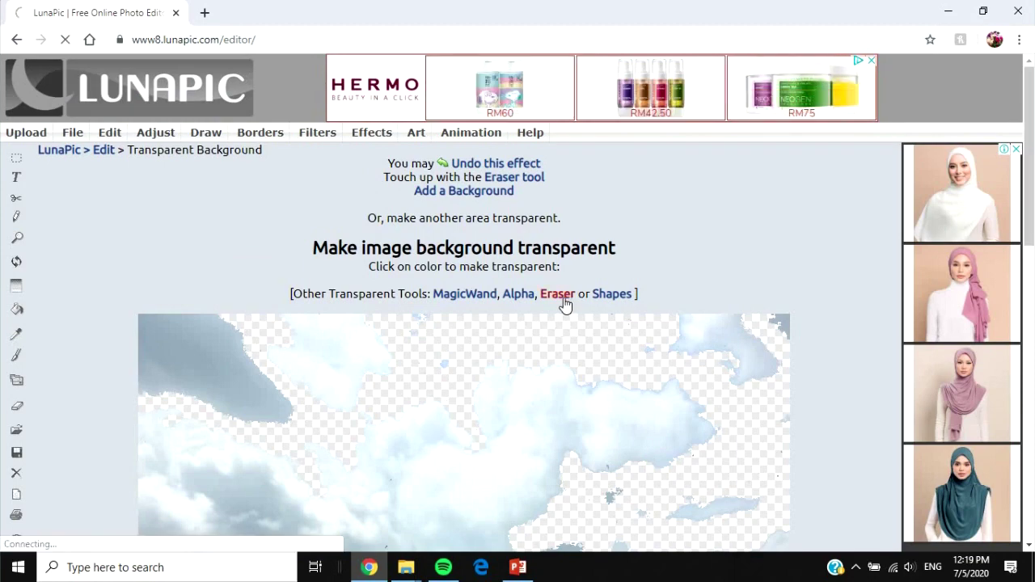
Step: Brush away the upper sky and clouds of the churro photo with LunaPic's eraser, leaving the lower clouds
{"action": "scroll", "coordinate": [517, 324], "scroll_direction": "down", "scroll_amount": 3}
{"action": "scroll", "coordinate": [517, 323], "scroll_direction": "down", "scroll_amount": 4}
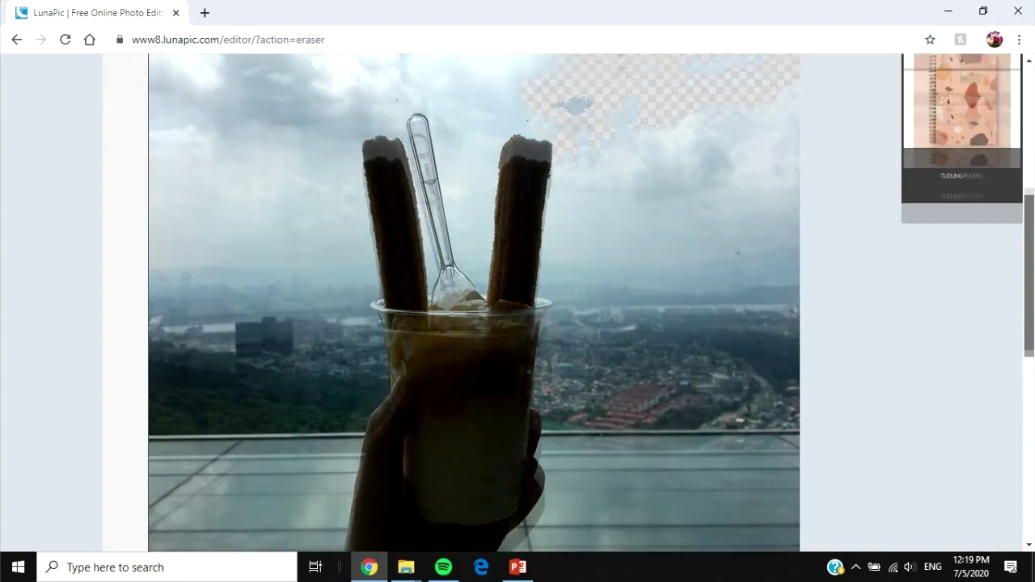
{"action": "scroll", "coordinate": [518, 323], "scroll_direction": "up", "scroll_amount": 6}
{"action": "scroll", "coordinate": [250, 70], "scroll_direction": "down", "scroll_amount": 1}
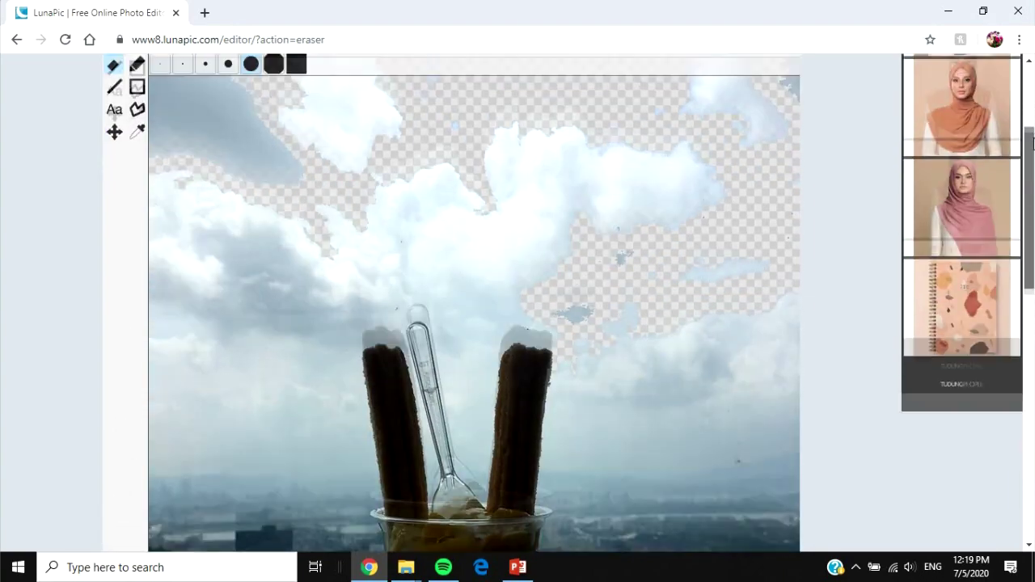
{"action": "scroll", "coordinate": [250, 69], "scroll_direction": "up", "scroll_amount": 1}
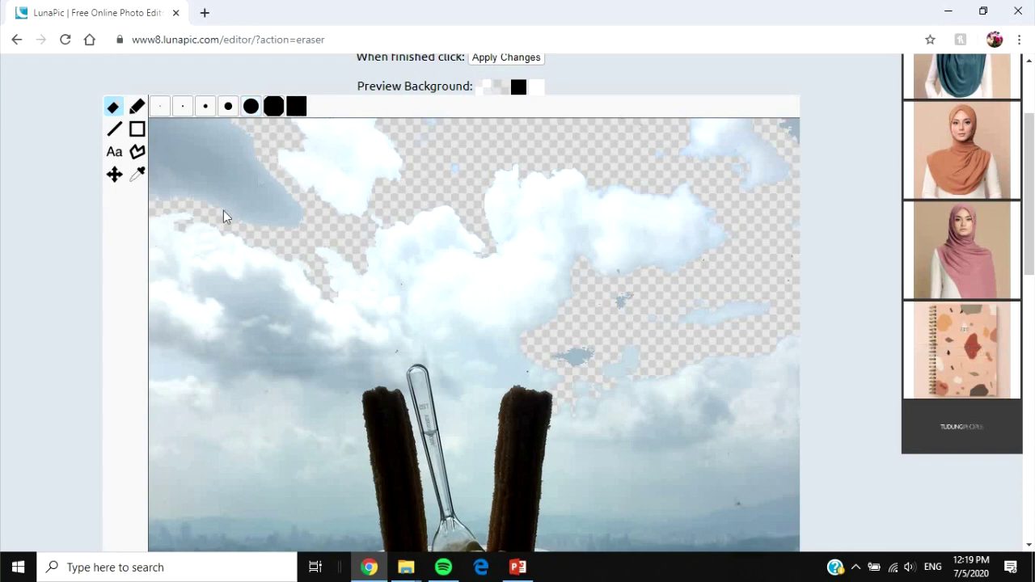
{"action": "mouse_move", "coordinate": [374, 173]}
{"action": "left_mouse_down"}
{"action": "mouse_move", "coordinate": [240, 293]}
{"action": "mouse_move", "coordinate": [352, 269]}
{"action": "left_mouse_up"}
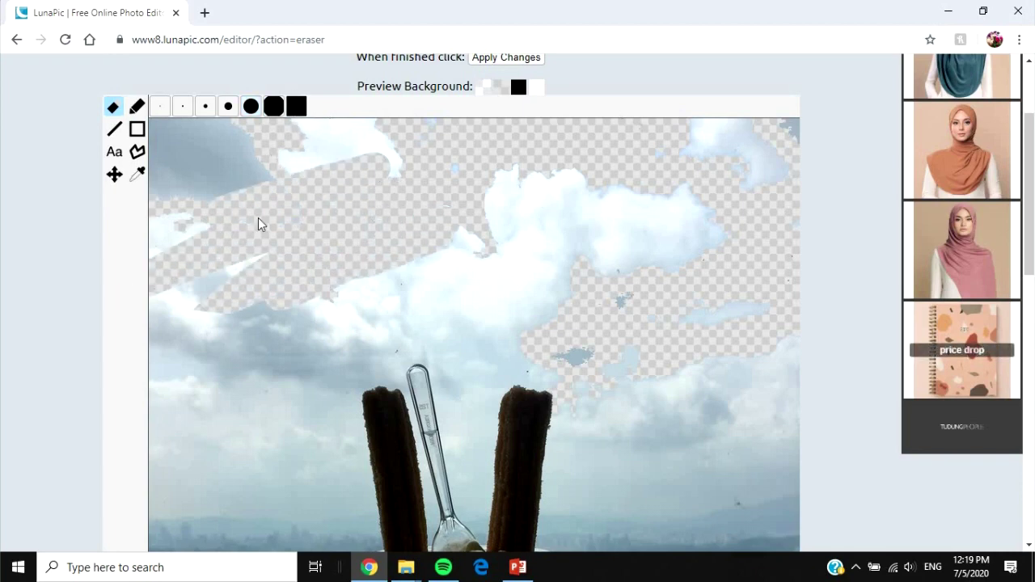
{"action": "left_click_drag", "start_coordinate": [473, 208], "coordinate": [377, 154]}
{"action": "mouse_move", "coordinate": [204, 182]}
{"action": "left_mouse_down"}
{"action": "mouse_move", "coordinate": [284, 130]}
{"action": "mouse_move", "coordinate": [329, 170]}
{"action": "left_mouse_up"}
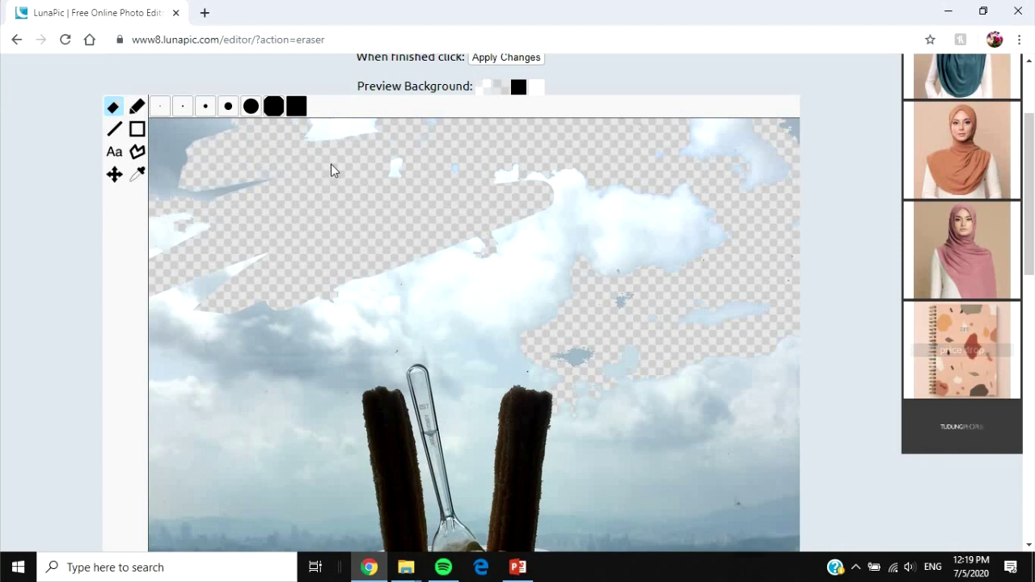
{"action": "left_click_drag", "start_coordinate": [183, 194], "coordinate": [249, 151]}
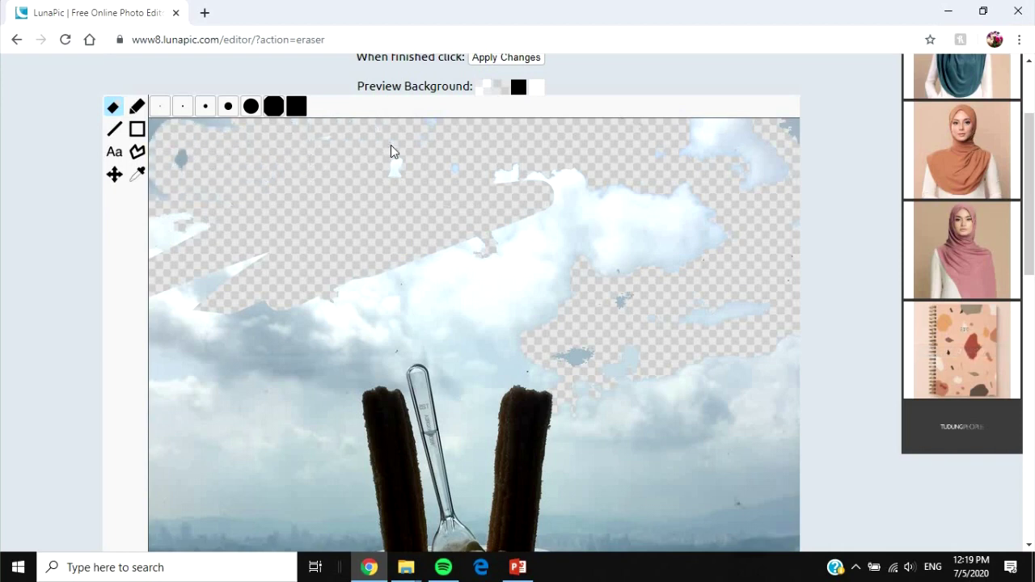
{"action": "left_click_drag", "start_coordinate": [502, 246], "coordinate": [678, 202]}
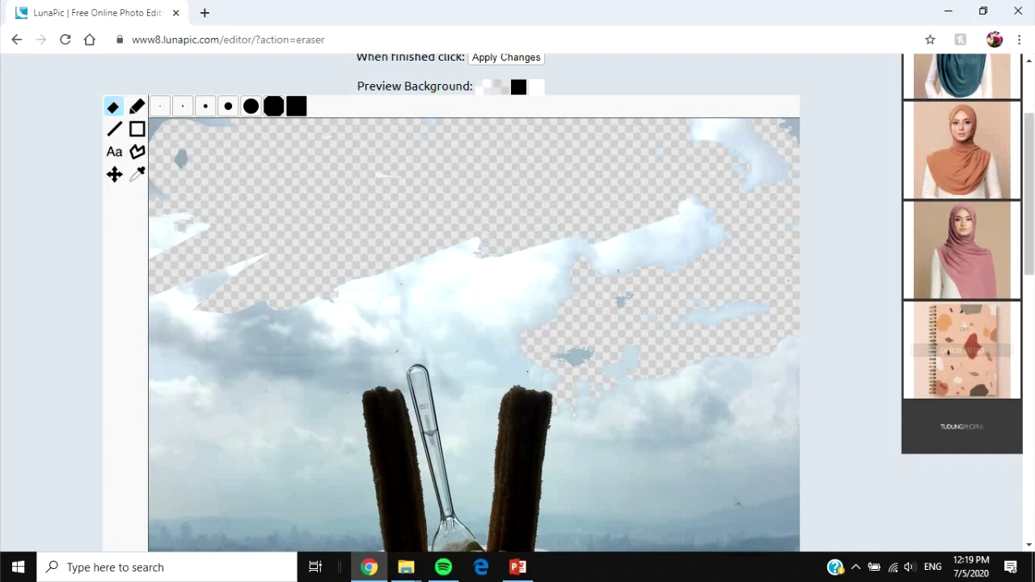
{"action": "scroll", "coordinate": [535, 168], "scroll_direction": "up", "scroll_amount": 2}
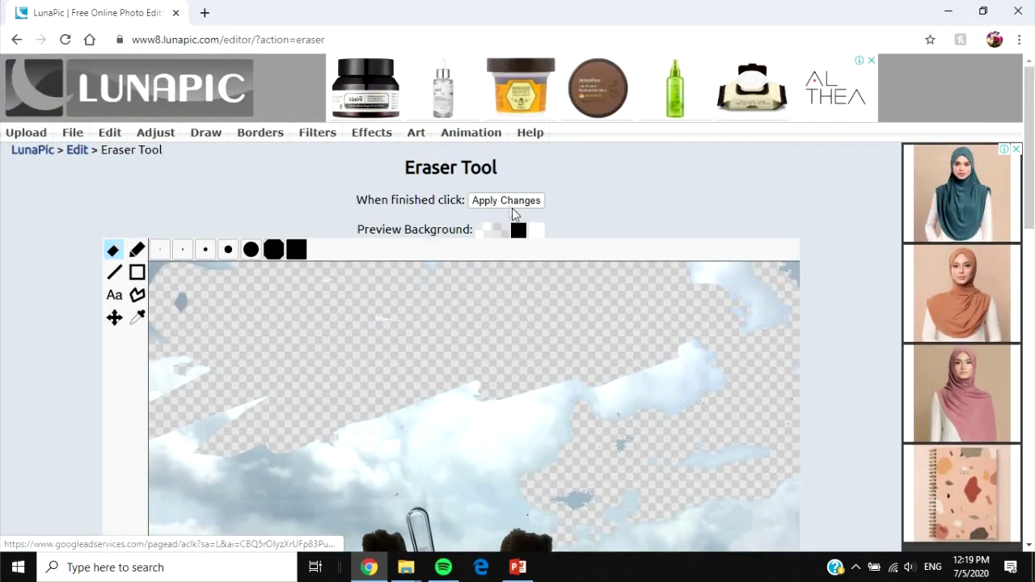
Step: Apply the eraser changes so the churro photo keeps its transparent upper sky
{"action": "left_click", "coordinate": [505, 202]}
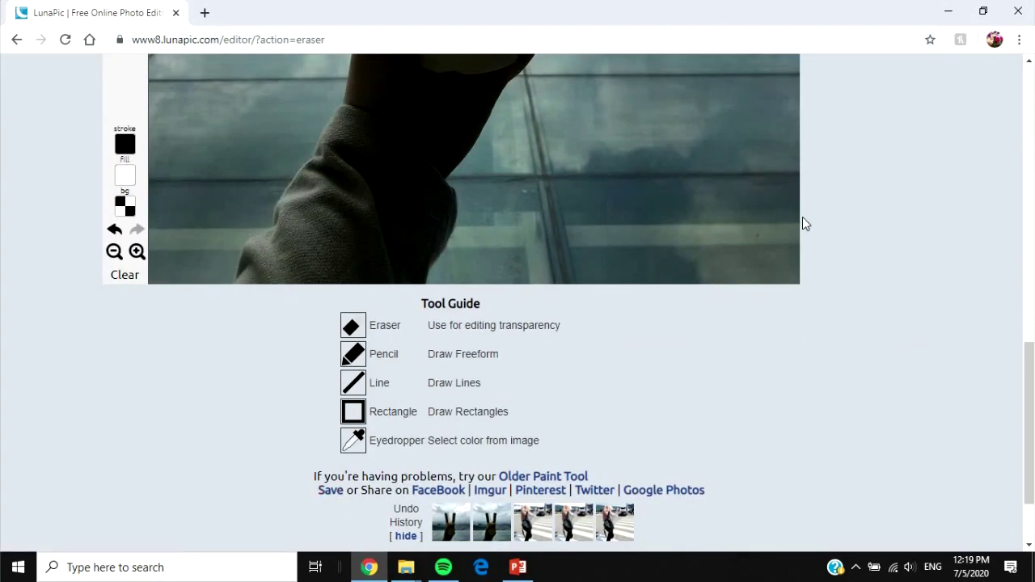
{"action": "scroll", "coordinate": [483, 224], "scroll_direction": "up", "scroll_amount": 10}
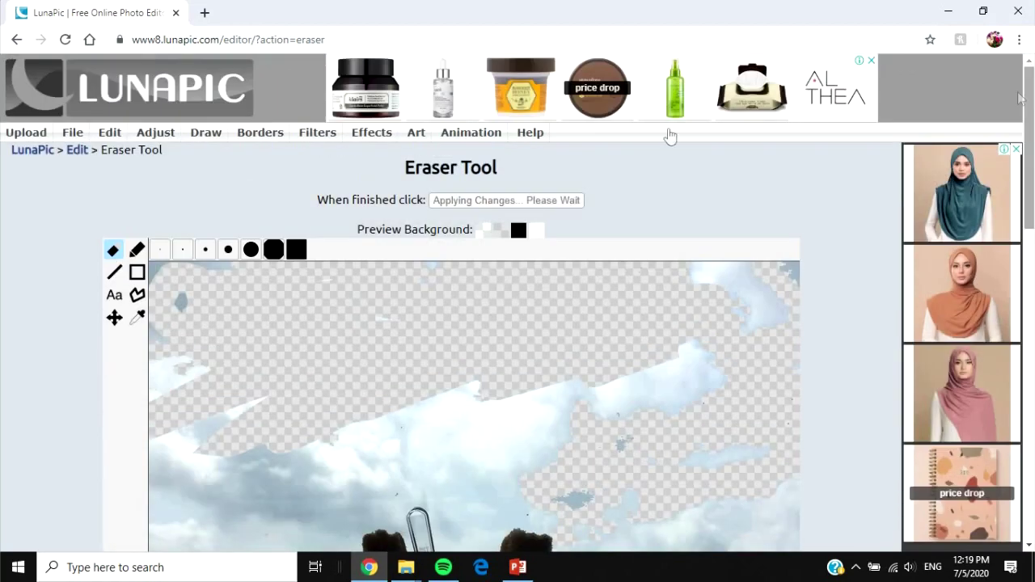